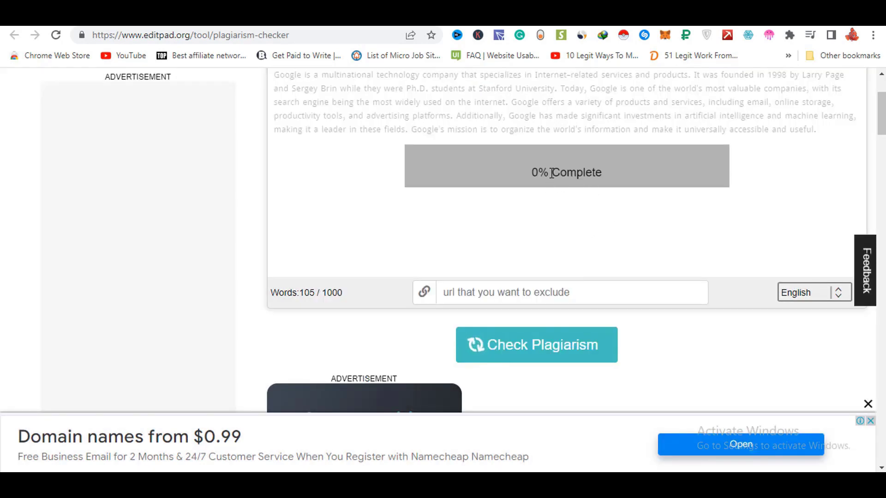
# Review the Editpad plagiarism report for the ChatGPT text about Google, including the flagged sentences and the matched sources.
pyautogui.scroll(3, 622, 181)
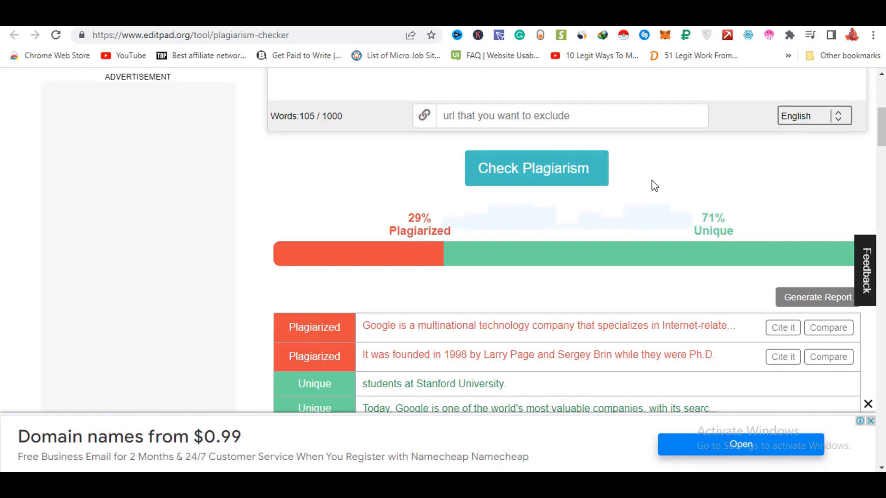
pyautogui.hotkey('ctrl', 'Tab')
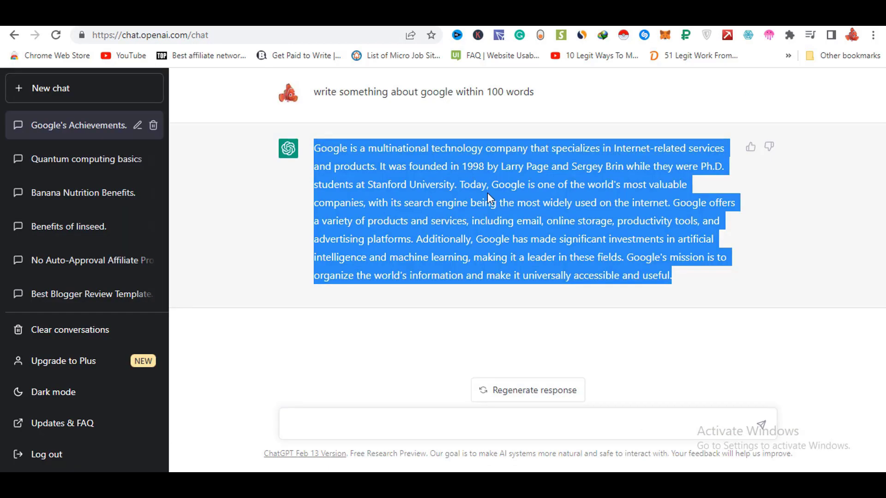
pyautogui.hotkey('ctrl', 'shift', 'Tab')
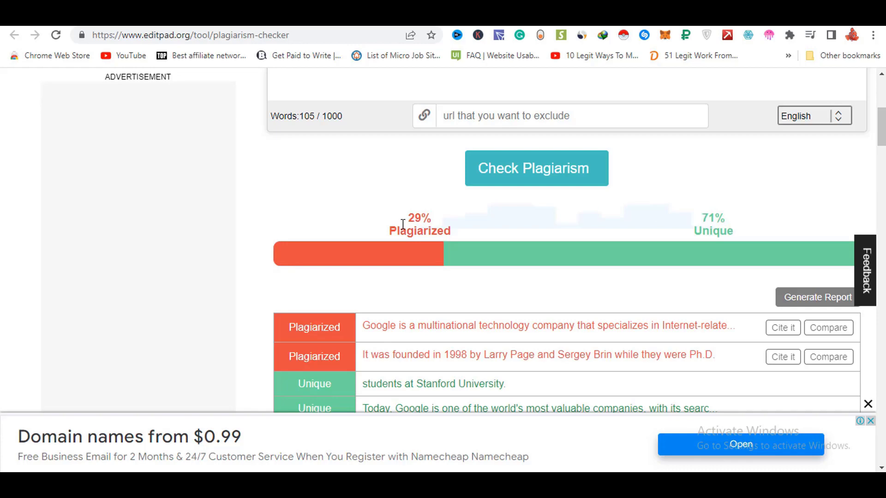
pyautogui.scroll(-3, 462, 230)
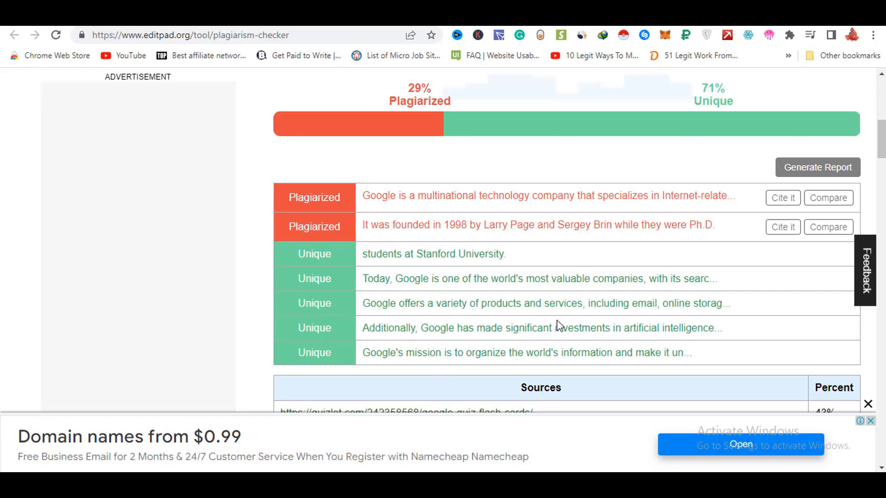
pyautogui.scroll(-4, 566, 323)
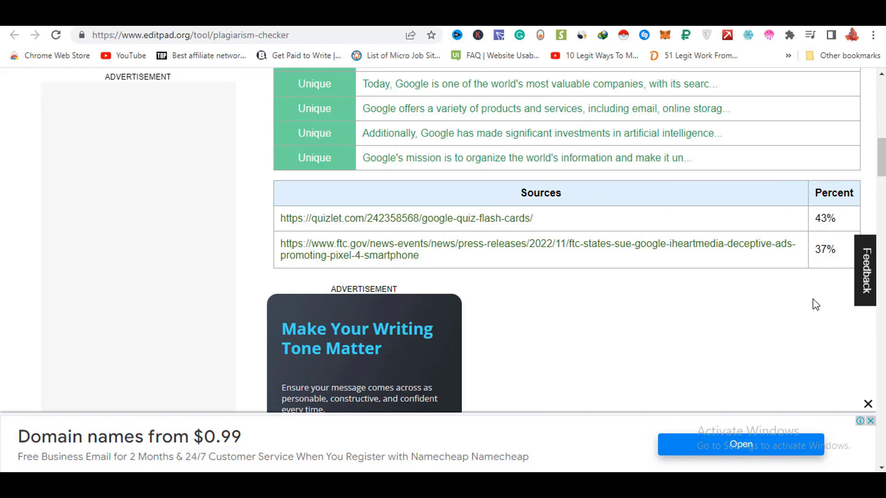
pyautogui.scroll(-3, 816, 305)
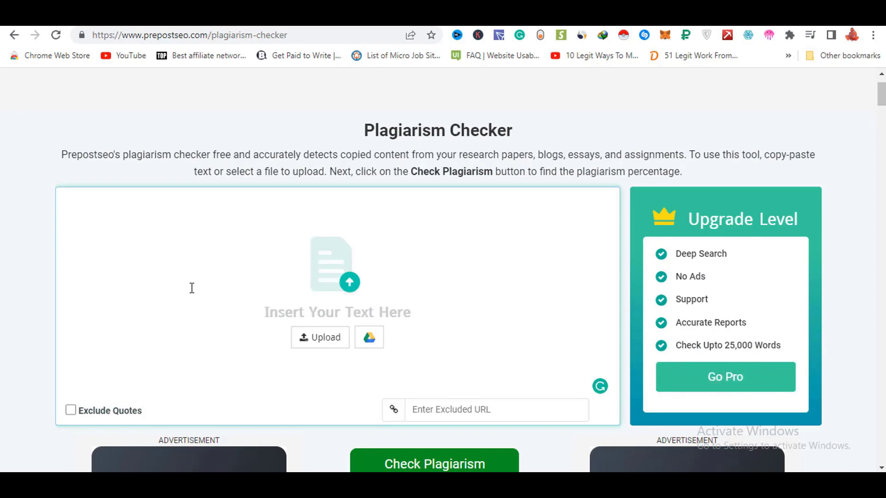
# Paste the copied text about Google into the text box of Prepostseo's plagiarism checker.
pyautogui.rightClick(84, 218)
pyautogui.click(120, 317)
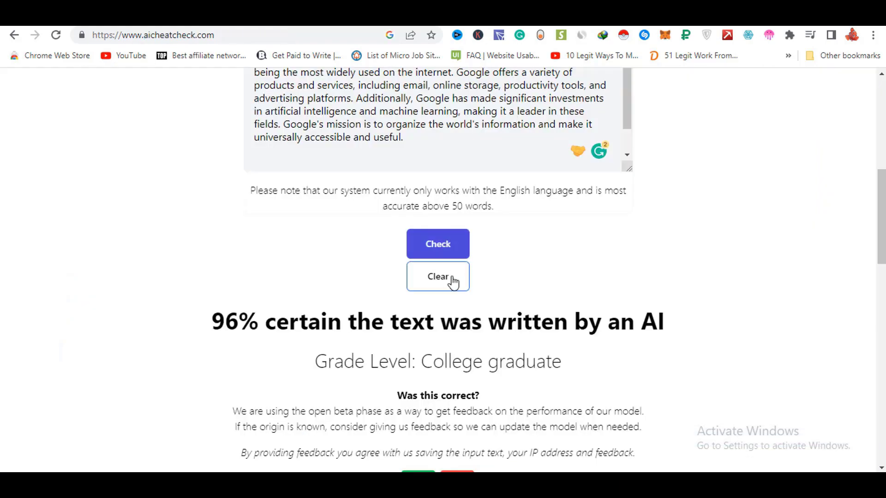
# Clear the submitted text on AICheatCheck and examine the tool's description and AI-detection verdict.
pyautogui.click(450, 279)
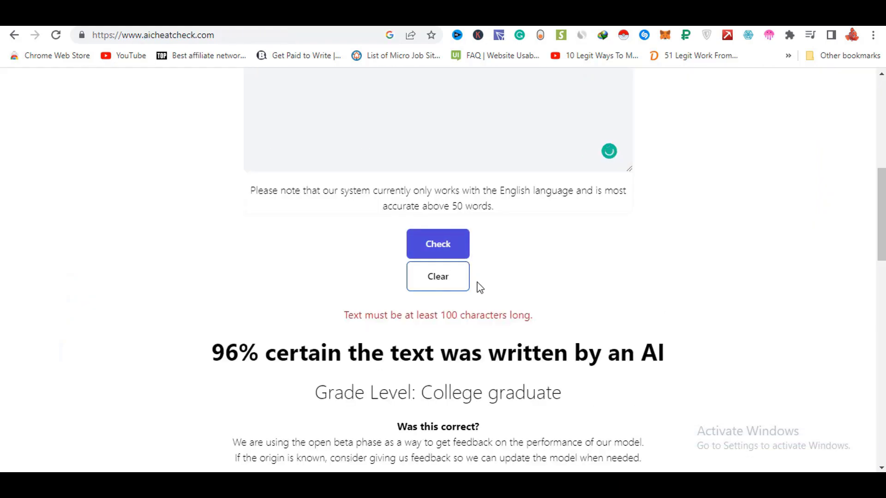
pyautogui.scroll(4, 297, 235)
pyautogui.scroll(4, 447, 231)
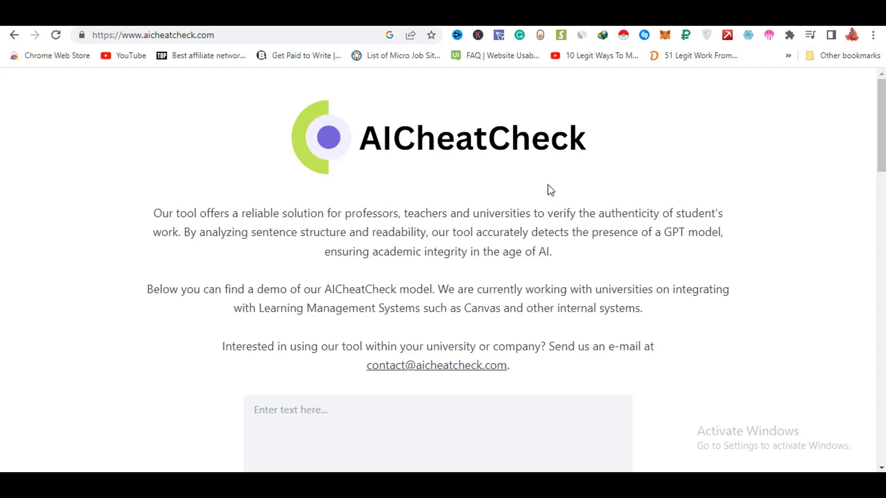
pyautogui.scroll(-3, 551, 185)
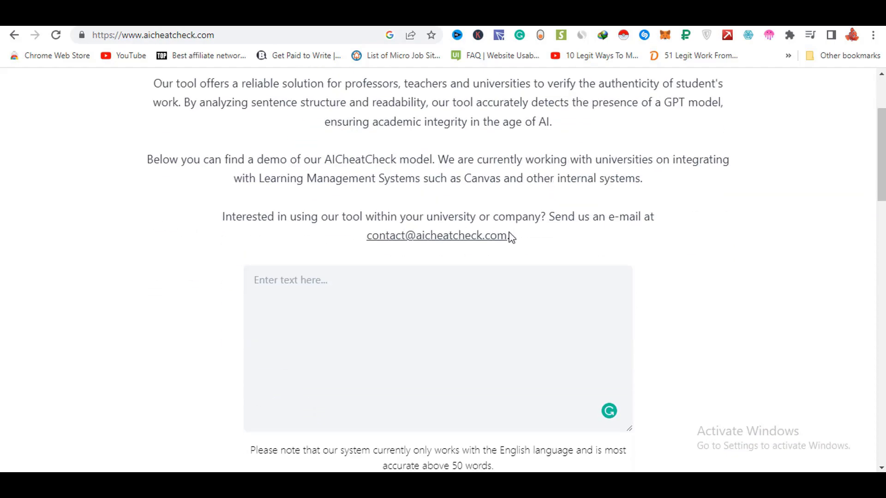
pyautogui.scroll(-3, 420, 268)
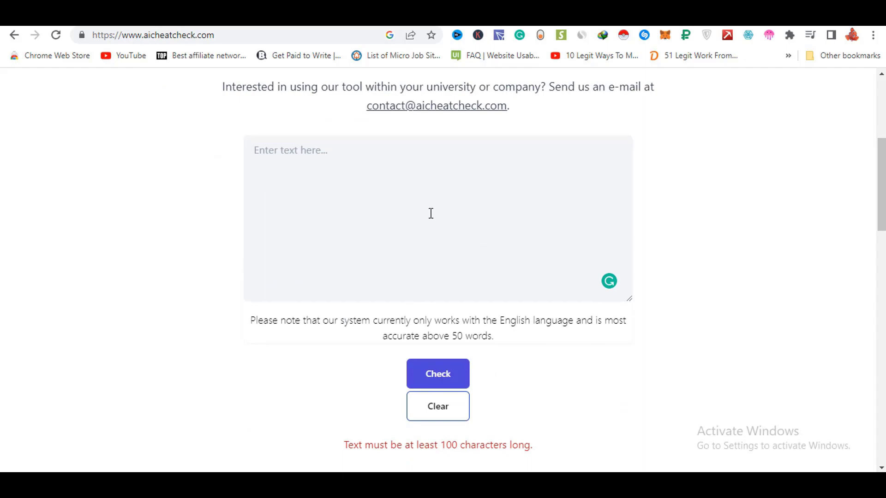
pyautogui.scroll(-4, 487, 253)
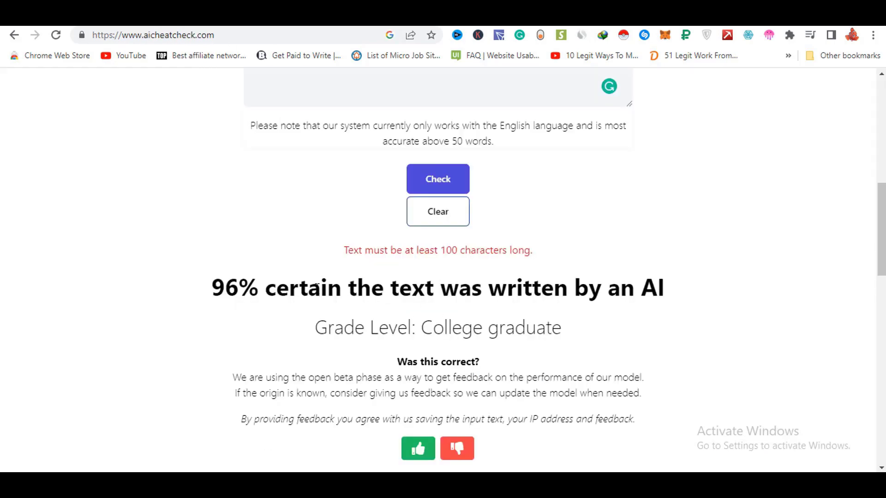
pyautogui.moveTo(210, 291); pyautogui.dragTo(679, 302)
pyautogui.click(692, 290)
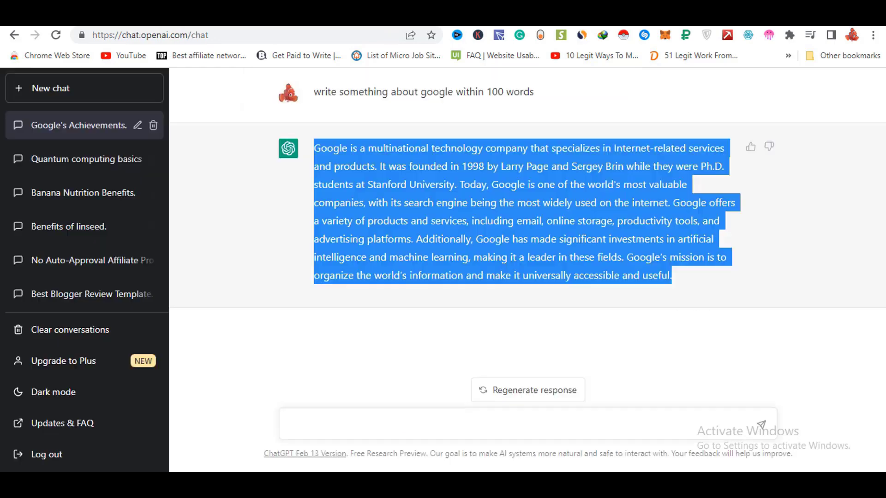
# Copy the ChatGPT response about Google and paste it into QuillBot's paraphraser.
pyautogui.rightClick(461, 180)
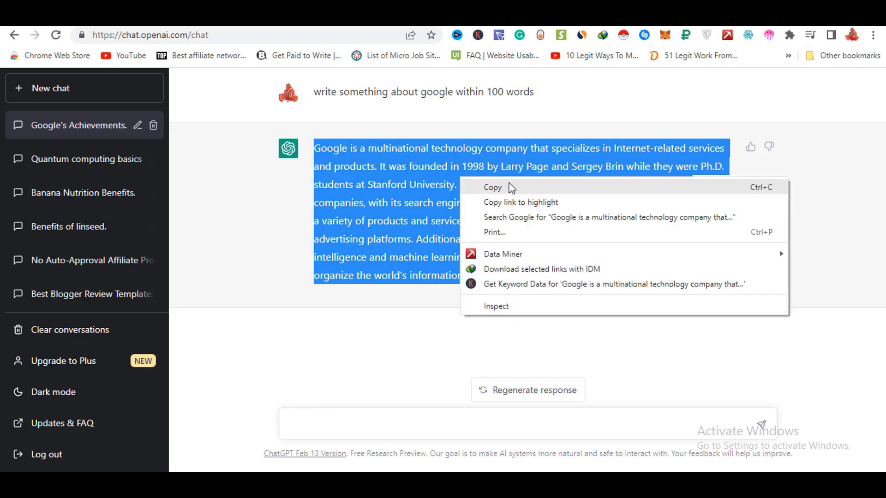
pyautogui.click(493, 187)
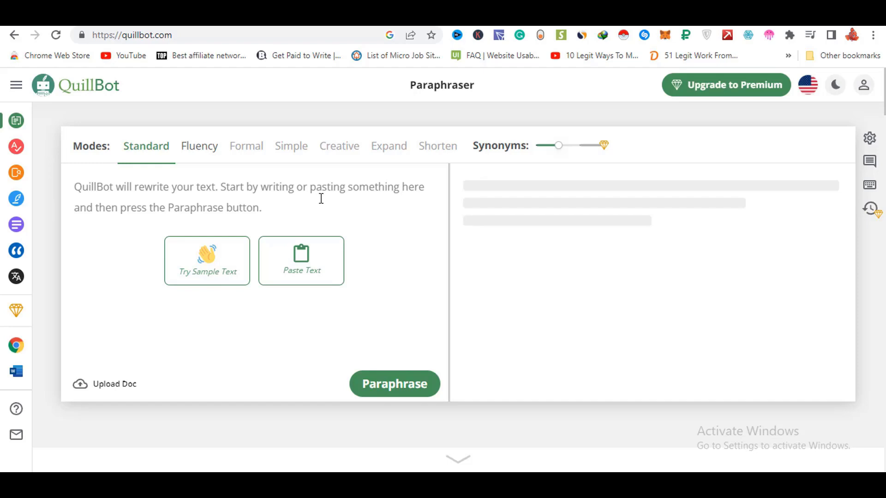
pyautogui.click(134, 186)
pyautogui.rightClick(125, 186)
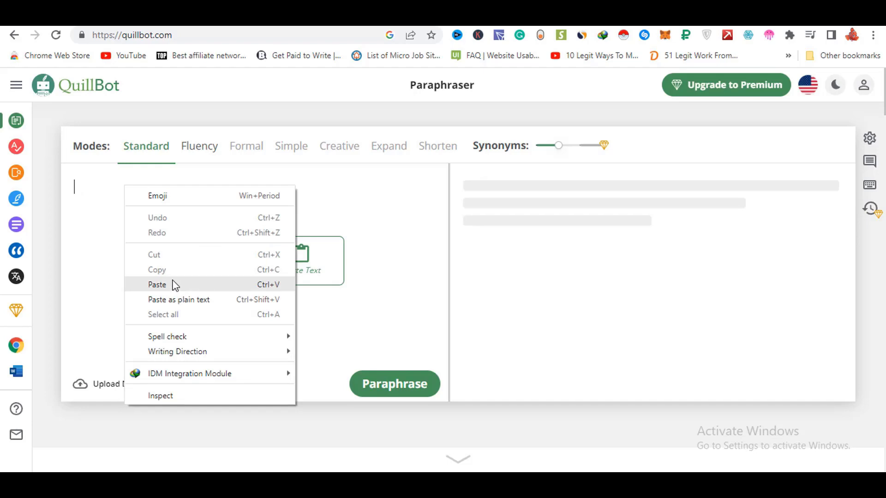
pyautogui.click(175, 287)
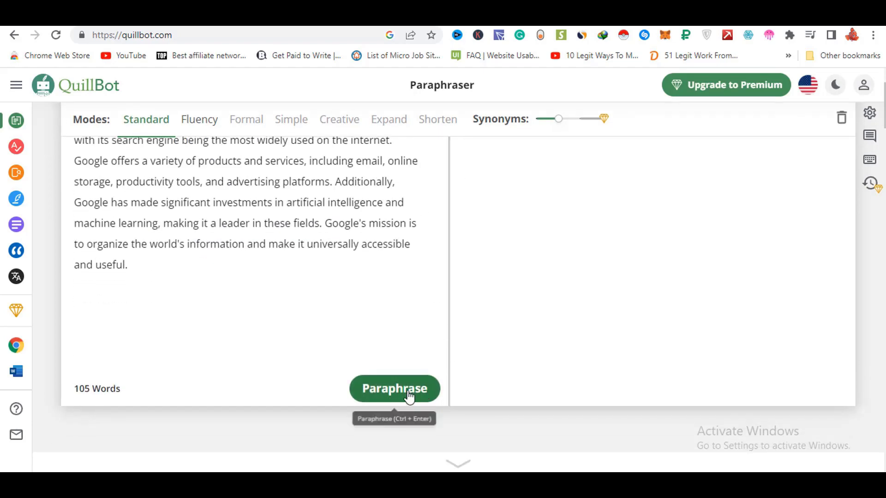
# Paraphrase the pasted text in Standard mode and copy the rewritten version.
pyautogui.click(408, 394)
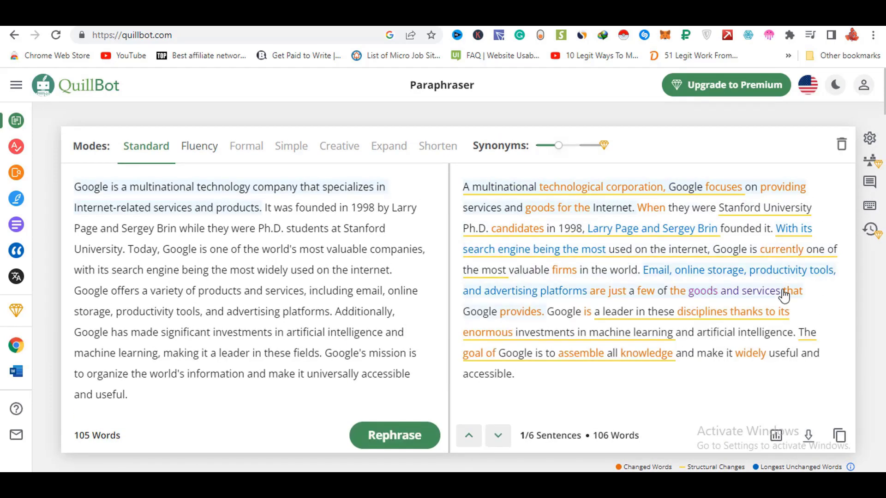
pyautogui.click(840, 436)
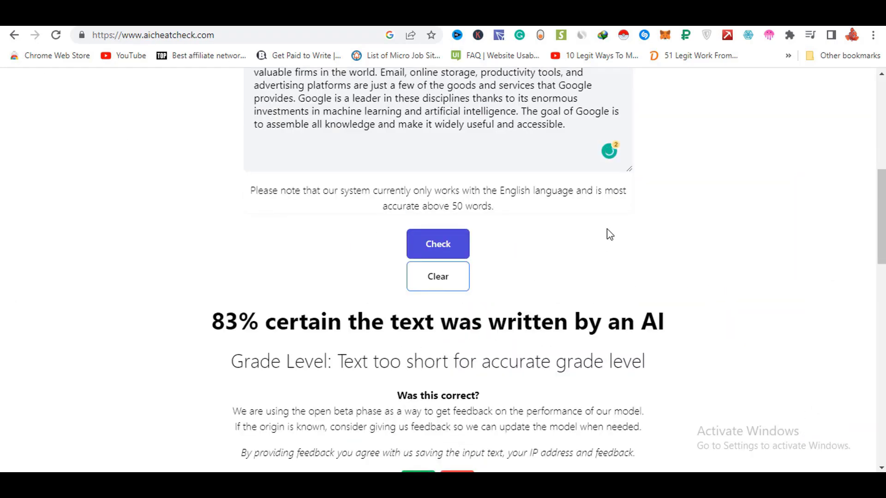
# Examine the AICheatCheck verdict for the paraphrased text about Google.
pyautogui.scroll(3, 588, 272)
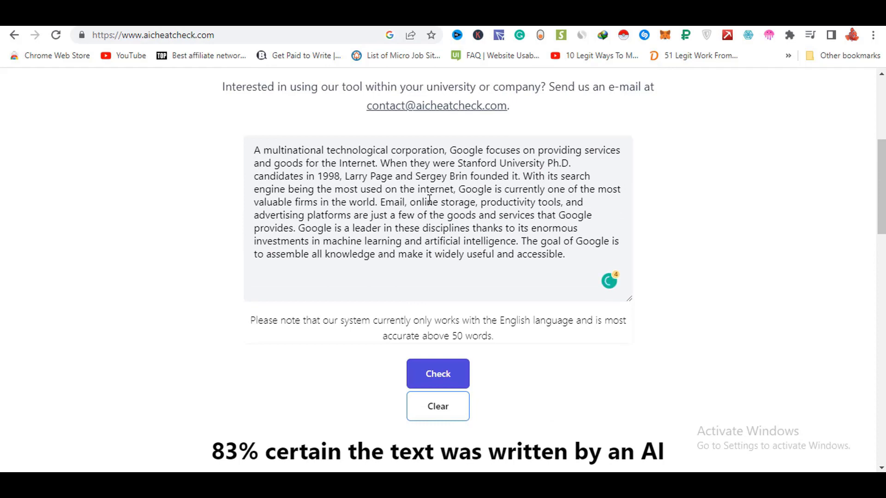
pyautogui.scroll(-3, 430, 199)
pyautogui.moveTo(212, 322); pyautogui.dragTo(244, 325)
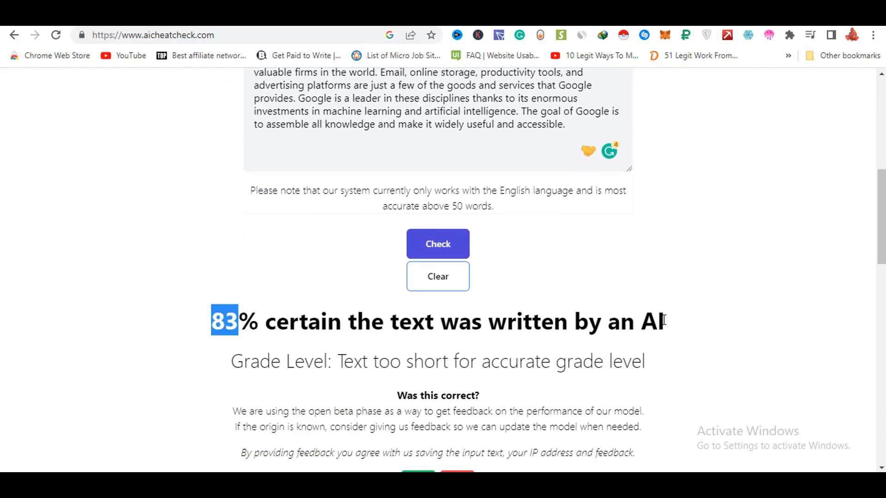
pyautogui.scroll(3, 615, 238)
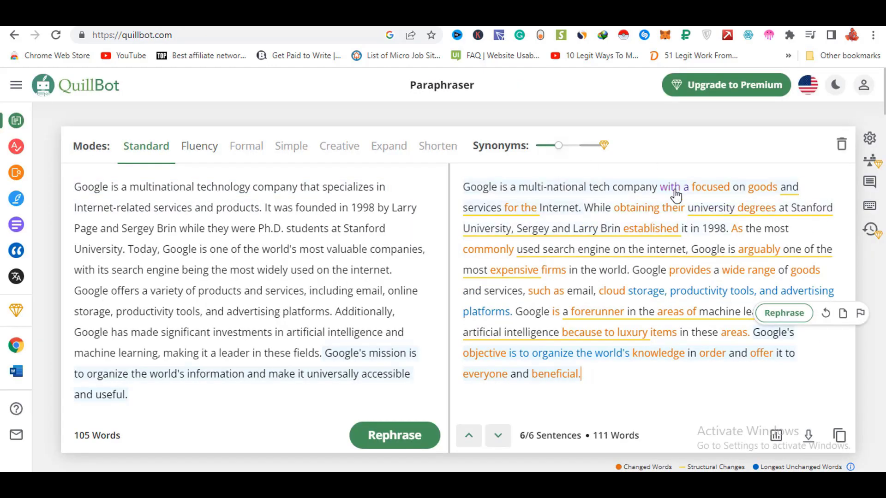
# In QuillBot's paraphrased text, replace "university degrees" with "phd", "focused" with "emphasis" and "knowledge" with "information".
pyautogui.click(757, 212)
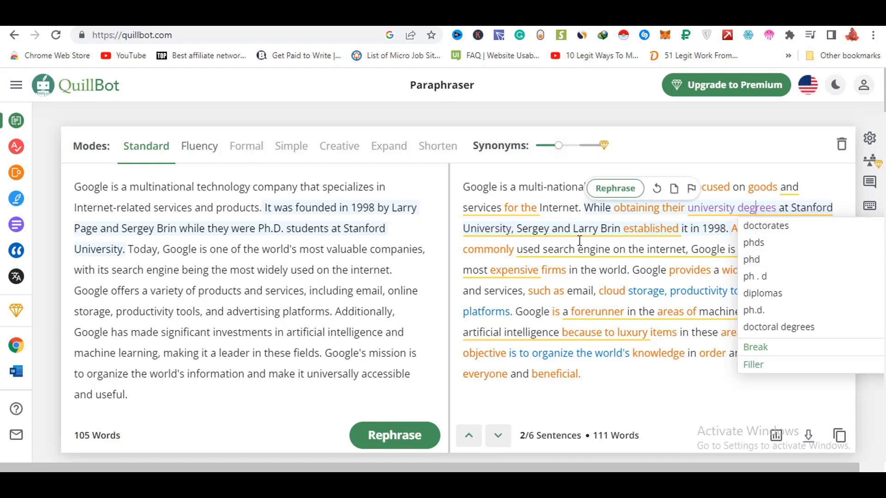
pyautogui.click(762, 263)
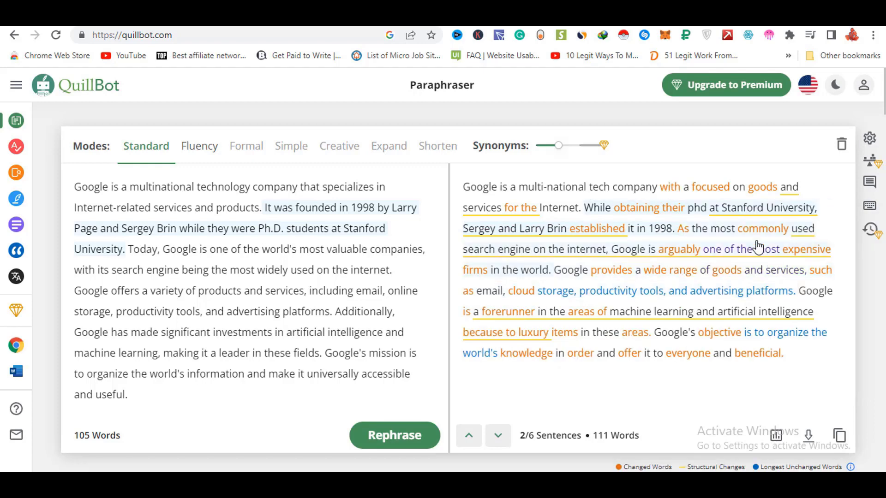
pyautogui.click(719, 188)
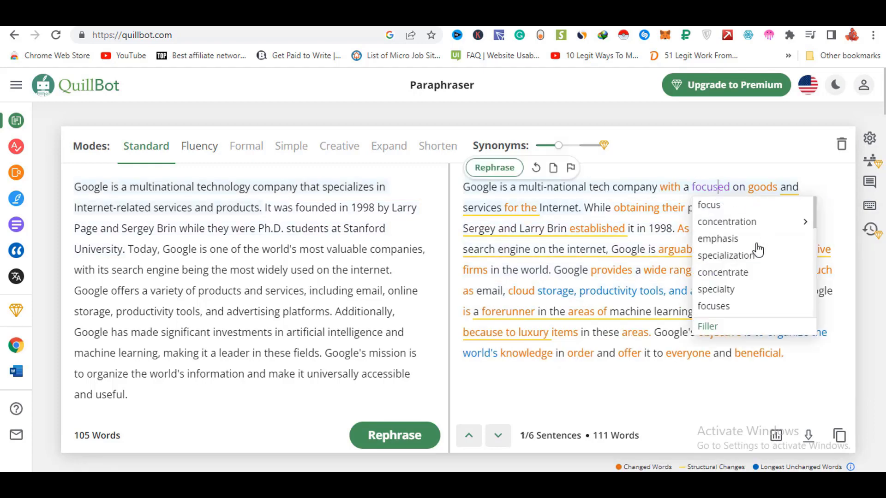
pyautogui.click(747, 238)
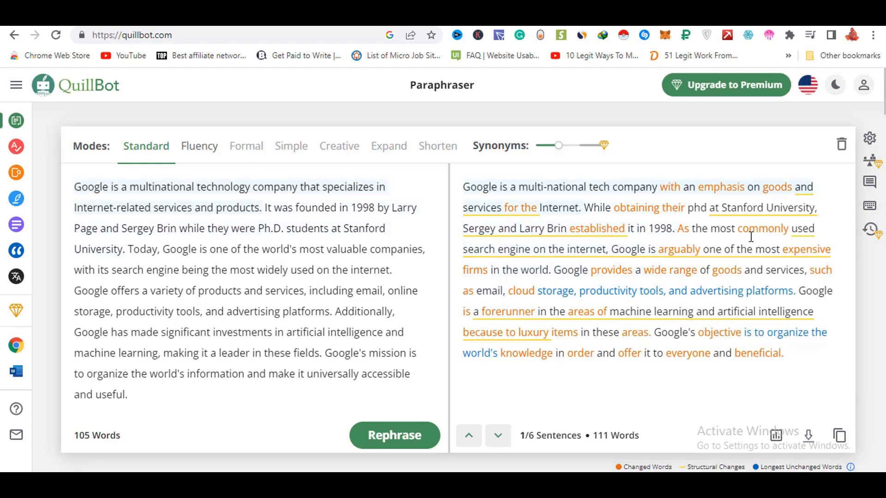
pyautogui.click(534, 356)
pyautogui.click(567, 390)
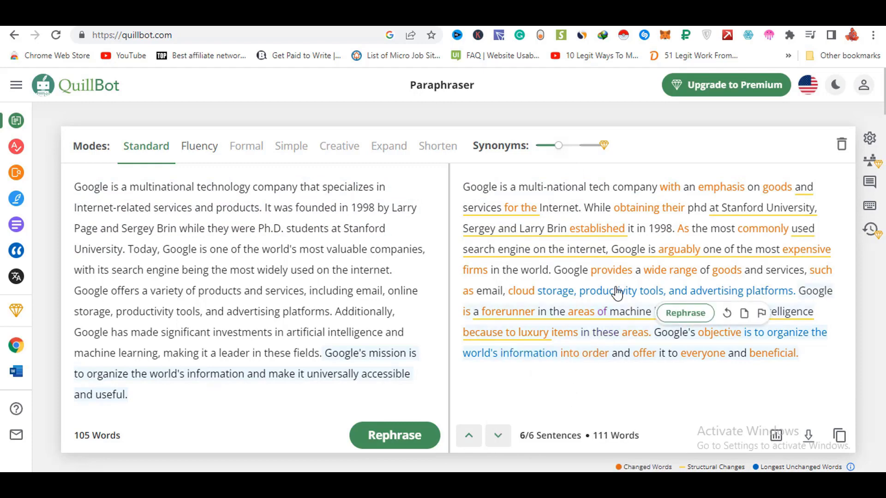
# Replace "arguably" with the synonym "already" in the third sentence and copy the full paraphrased text.
pyautogui.scroll(-1, 650, 222)
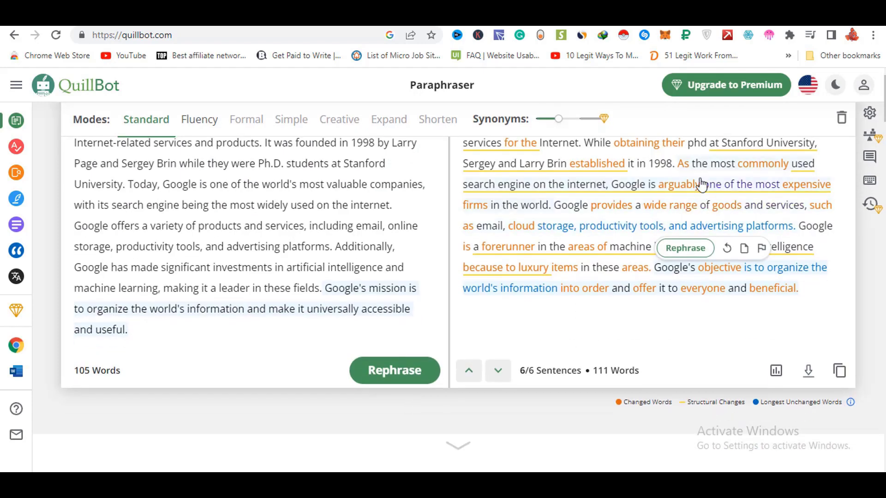
pyautogui.click(680, 185)
pyautogui.click(691, 270)
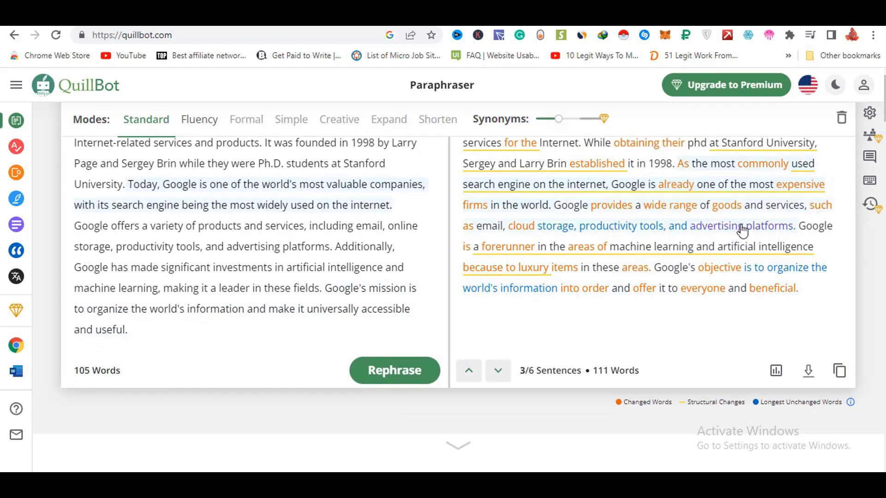
pyautogui.click(842, 372)
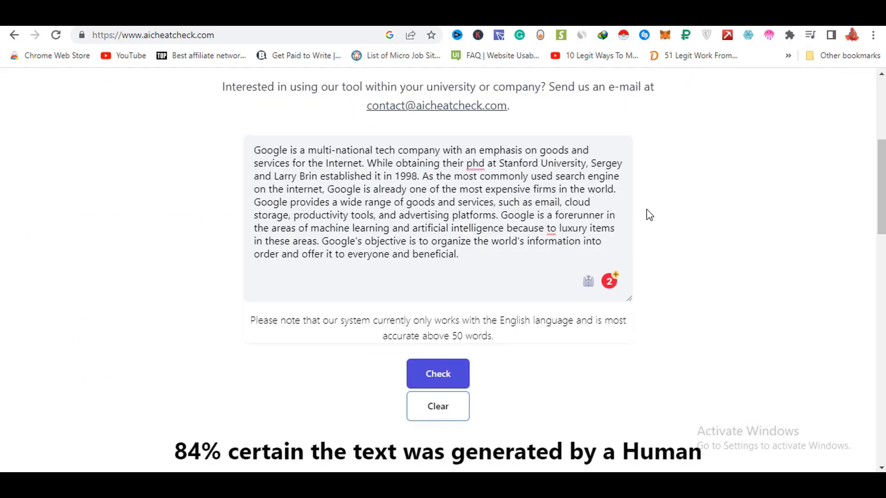
# Examine the AICheatCheck verdict for the reworded text and compare that text with the original ChatGPT response.
pyautogui.scroll(-3, 650, 215)
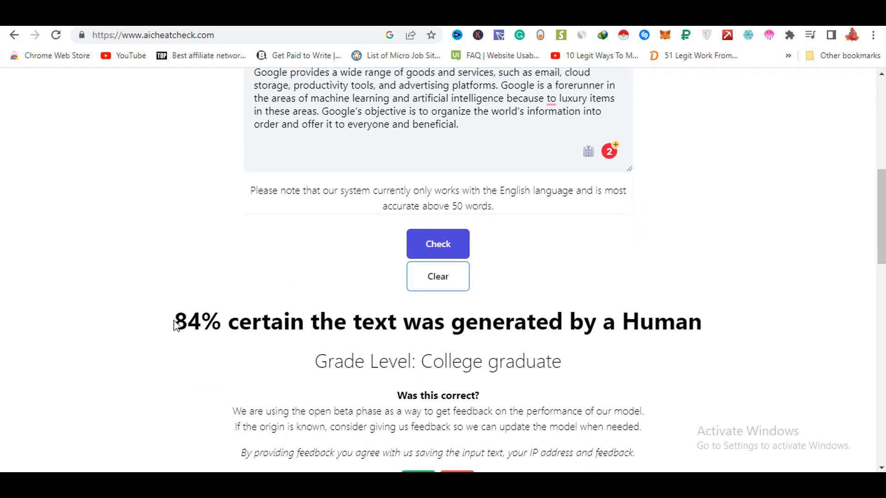
pyautogui.moveTo(175, 323); pyautogui.dragTo(705, 323)
pyautogui.click(716, 323)
pyautogui.hotkey('ctrl', 'Tab')
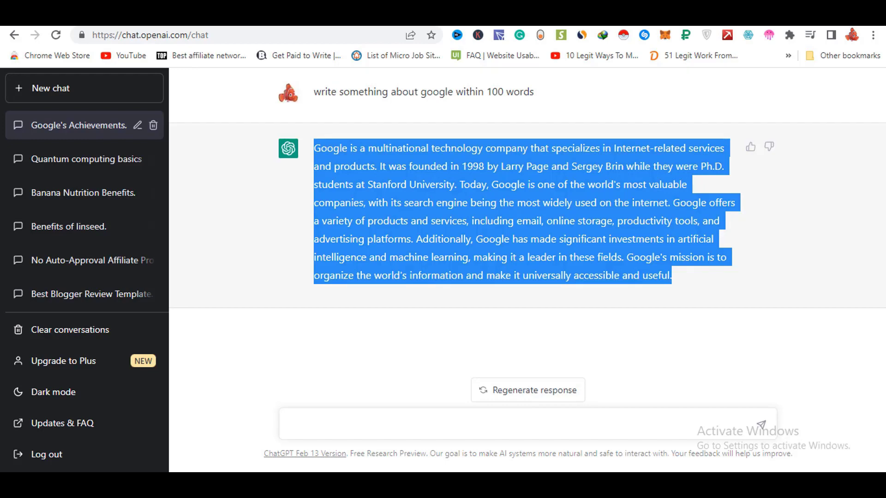
pyautogui.hotkey('ctrl', 'Tab')
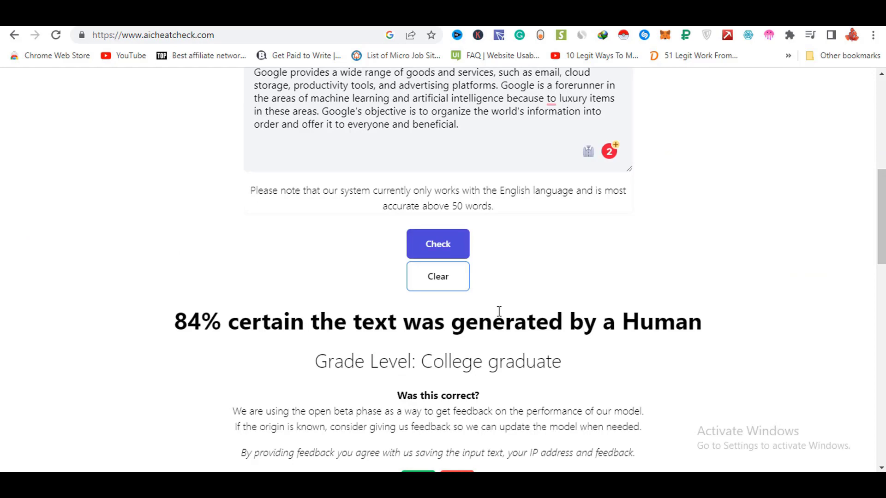
pyautogui.scroll(3, 686, 301)
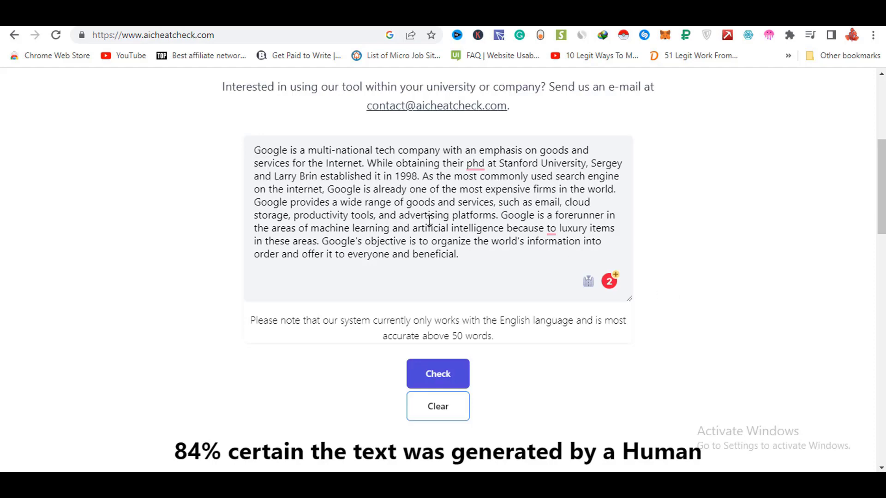
pyautogui.scroll(-2, 453, 209)
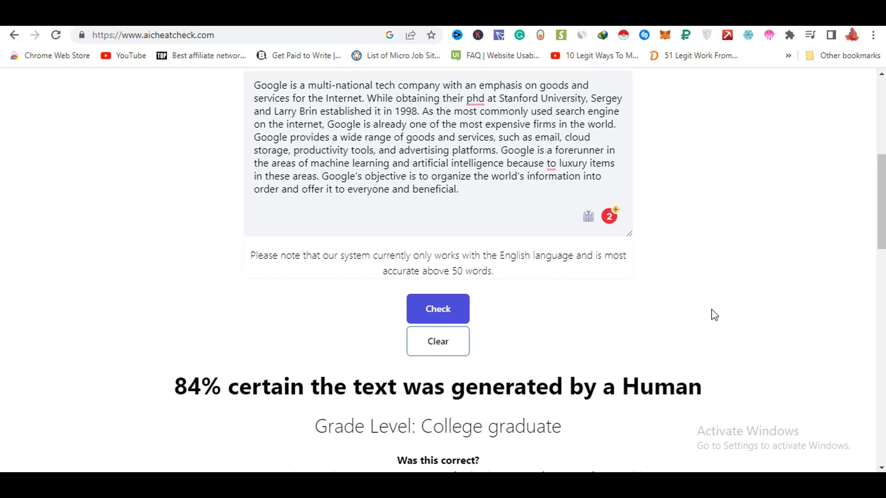
# Switch to Editpad, open its paraphrasing tool and paste in the reworded text about Google.
pyautogui.scroll(4, 697, 311)
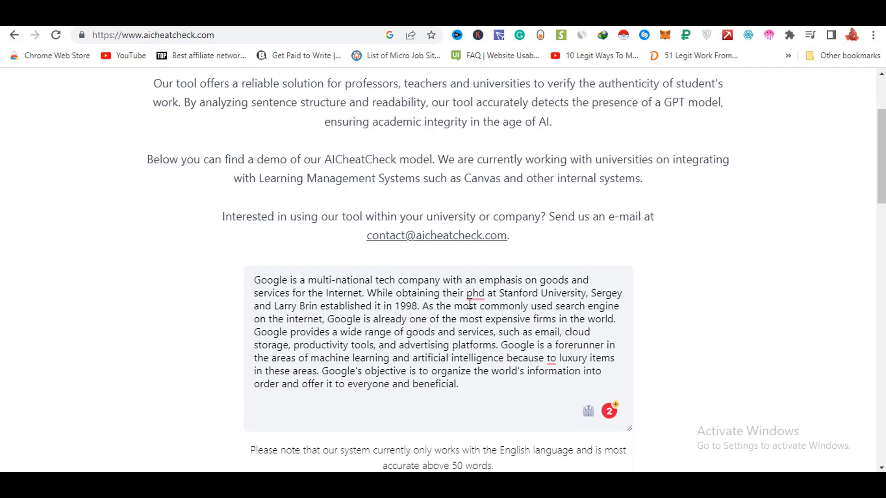
pyautogui.moveTo(475, 295)
pyautogui.hotkey('ctrl', 'Tab')
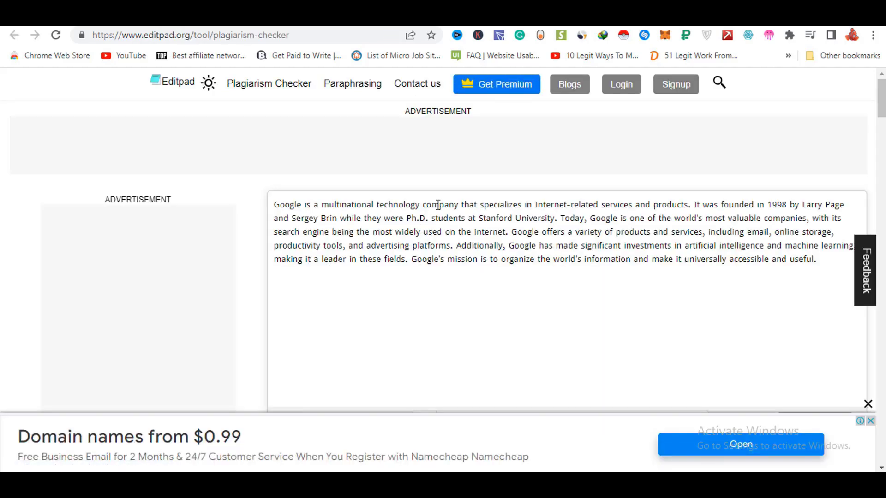
pyautogui.click(347, 85)
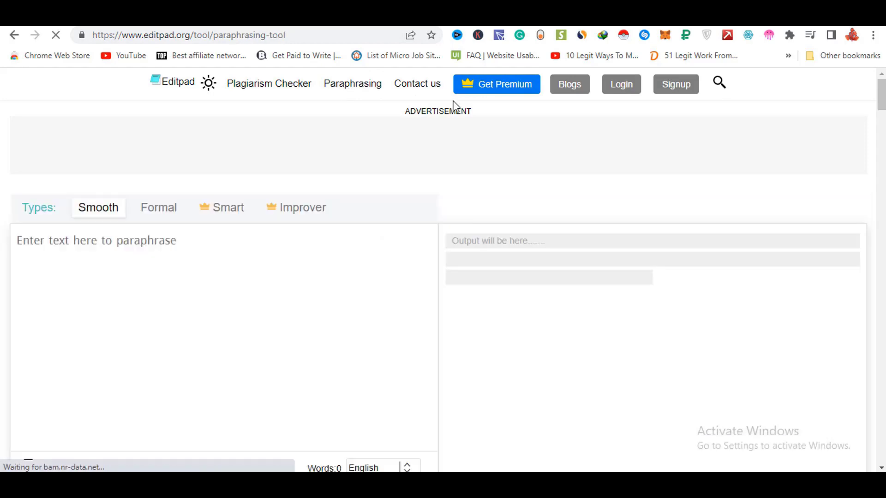
pyautogui.rightClick(134, 247)
pyautogui.click(178, 346)
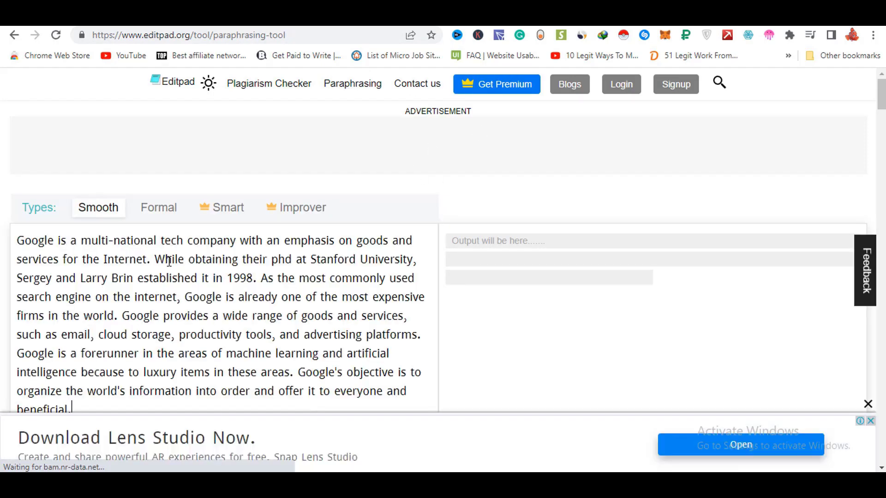
# Paraphrase the pasted text with the Smooth type, pass the reCAPTCHA check and copy the output.
pyautogui.scroll(-3, 461, 169)
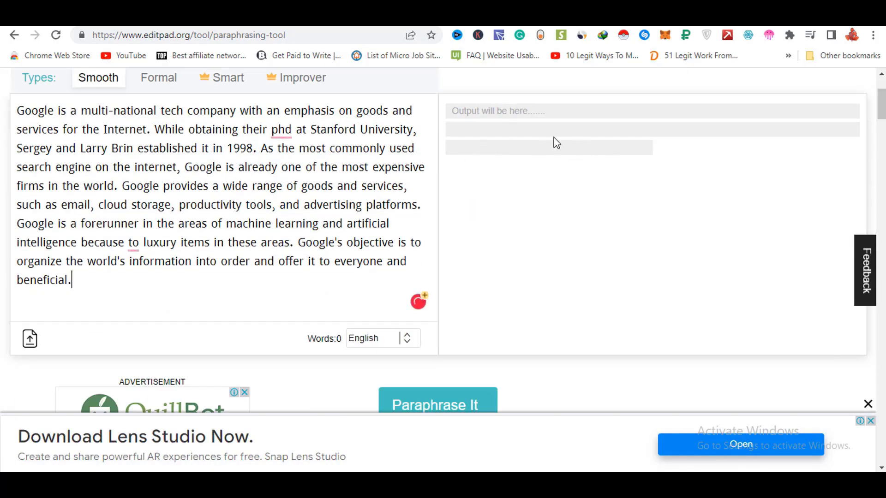
pyautogui.click(459, 410)
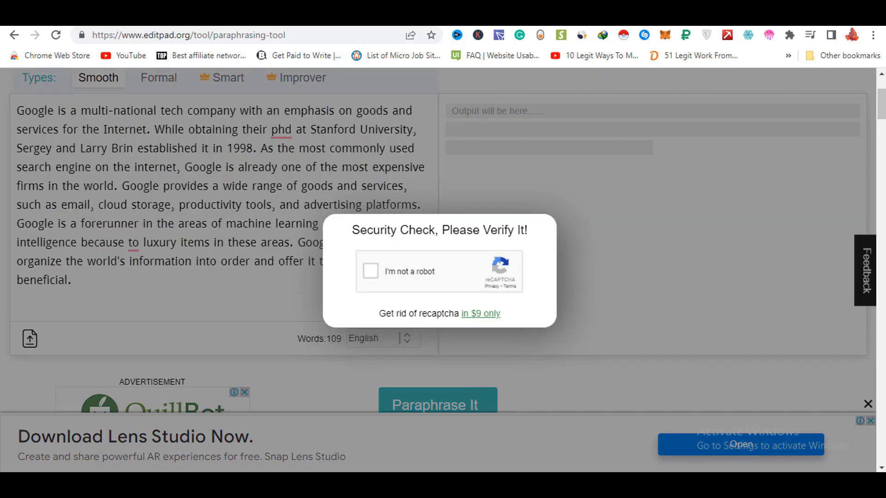
pyautogui.click(370, 271)
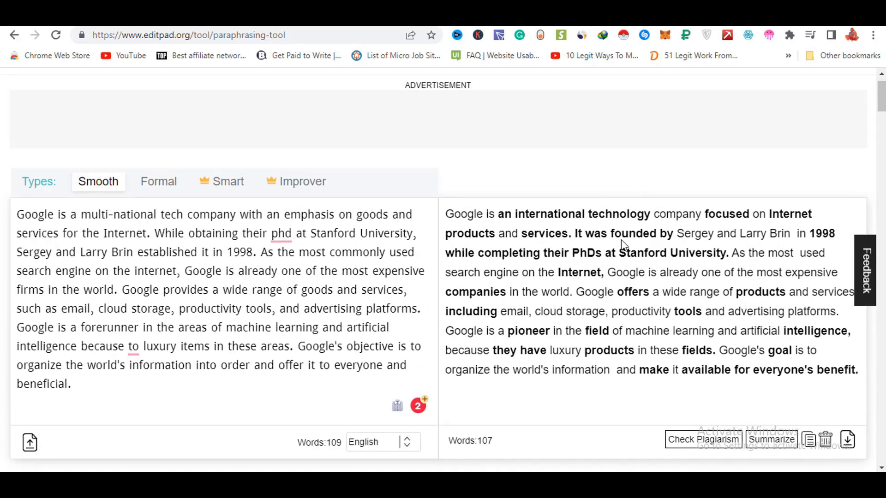
pyautogui.scroll(-1, 637, 216)
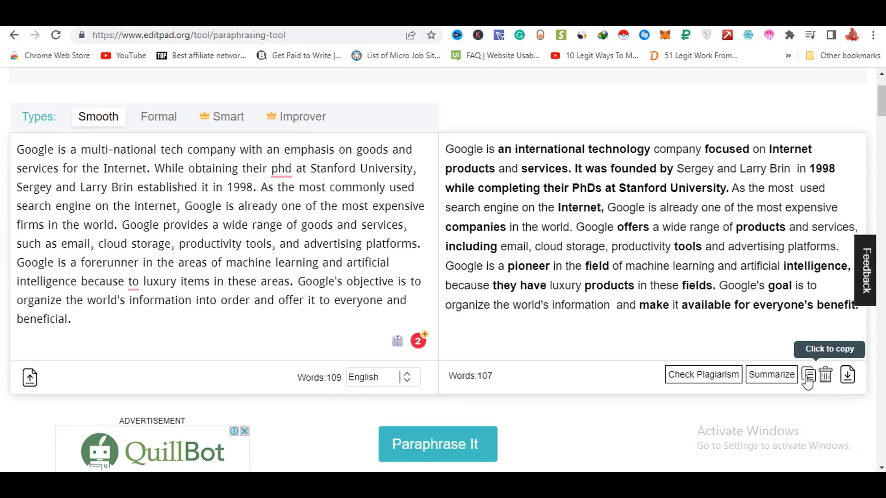
# Replace the text in AICheatCheck with the Editpad paraphrase and check it.
pyautogui.hotkey('ctrl', 'Tab')
pyautogui.scroll(-4, 506, 372)
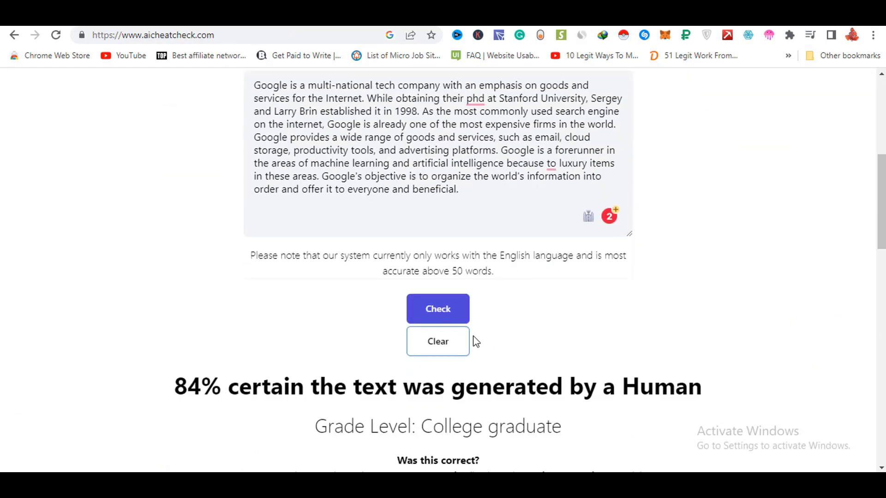
pyautogui.click(443, 342)
pyautogui.rightClick(350, 108)
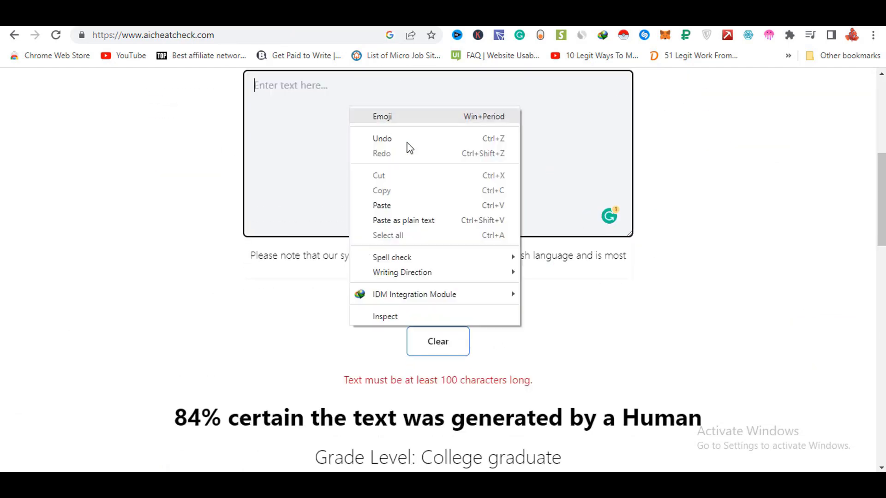
pyautogui.click(400, 206)
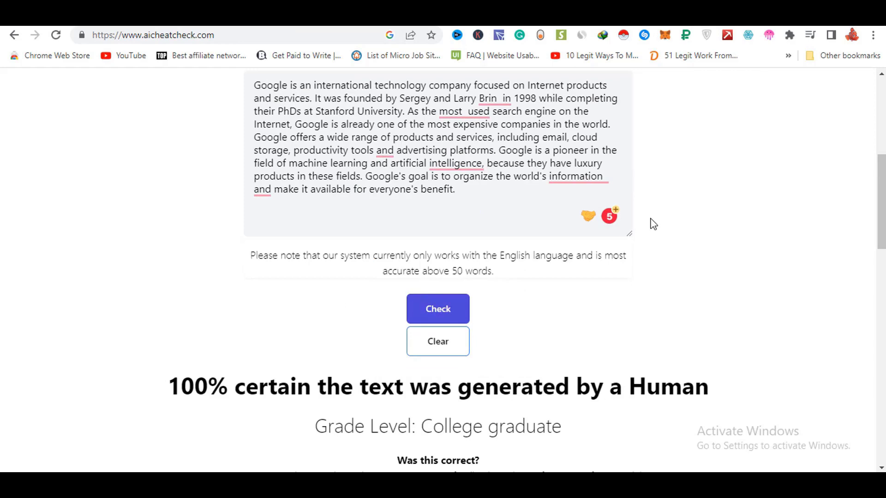
# Copy the Editpad output again and examine the AICheatCheck verdict for that text.
pyautogui.scroll(3, 653, 224)
pyautogui.hotkey('ctrl', 'shift', 'Tab')
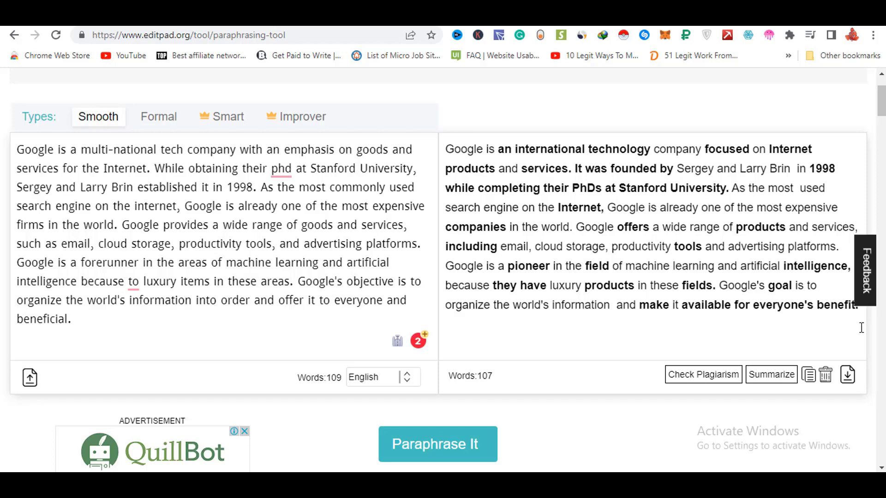
pyautogui.click(808, 375)
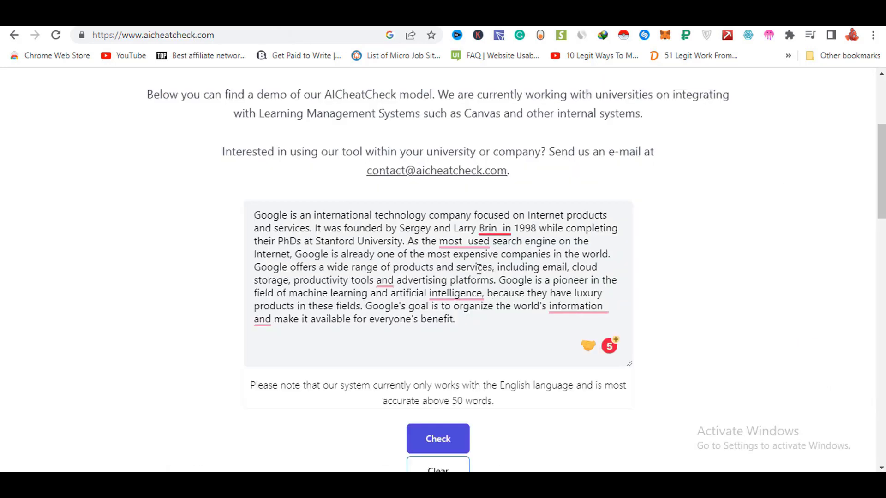
pyautogui.scroll(-4, 480, 267)
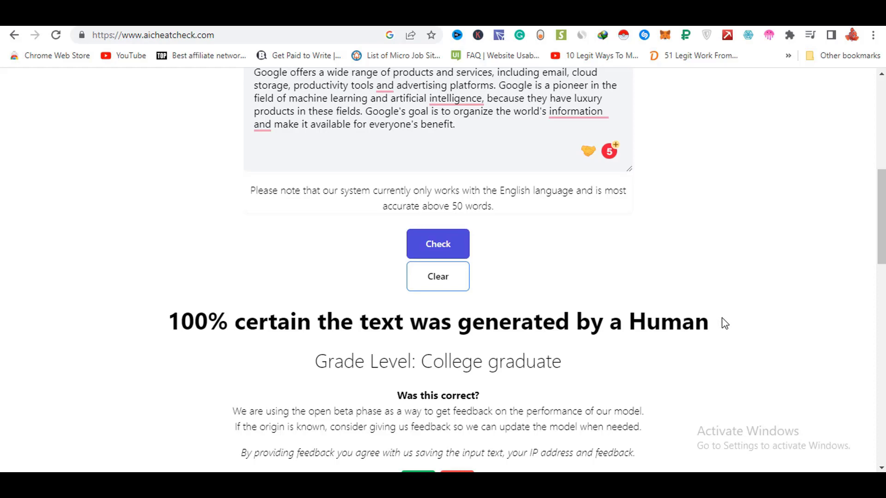
pyautogui.scroll(5, 704, 321)
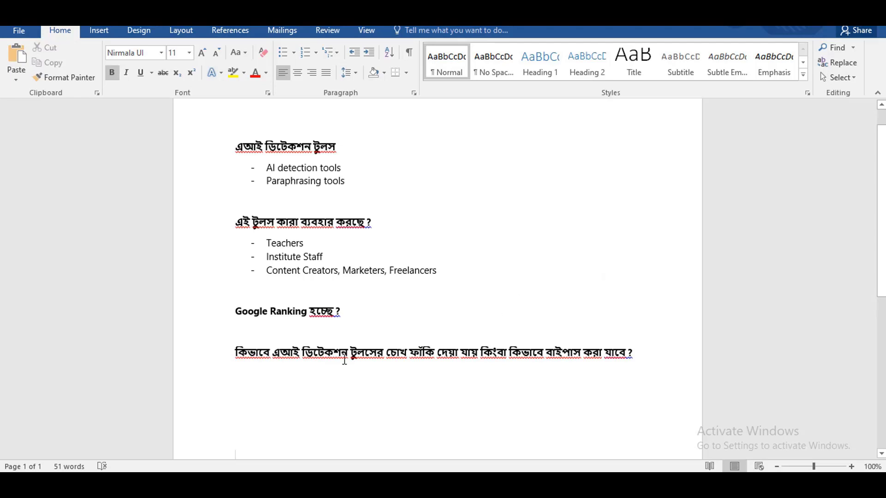
# Select the "Google Ranking" heading in the Word outline and examine the view and comment counts of the published posts in Blogger.
pyautogui.moveTo(347, 315); pyautogui.dragTo(239, 316)
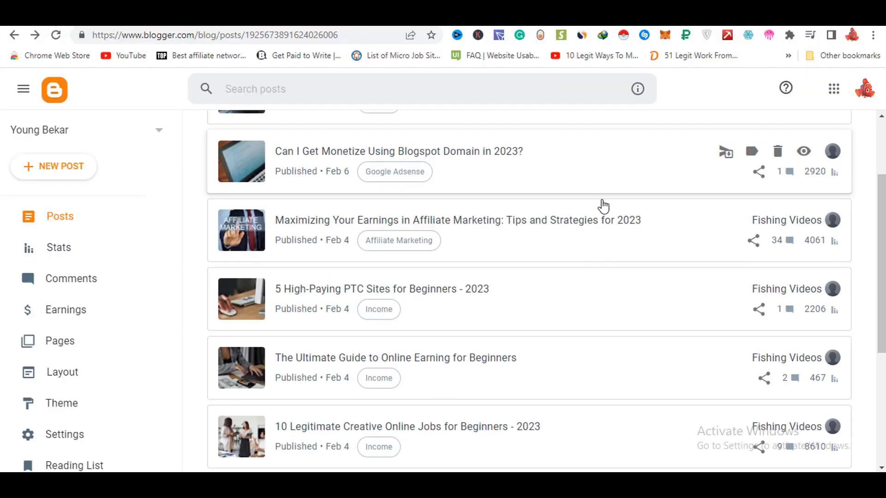
pyautogui.scroll(-1, 602, 204)
pyautogui.scroll(5, 588, 293)
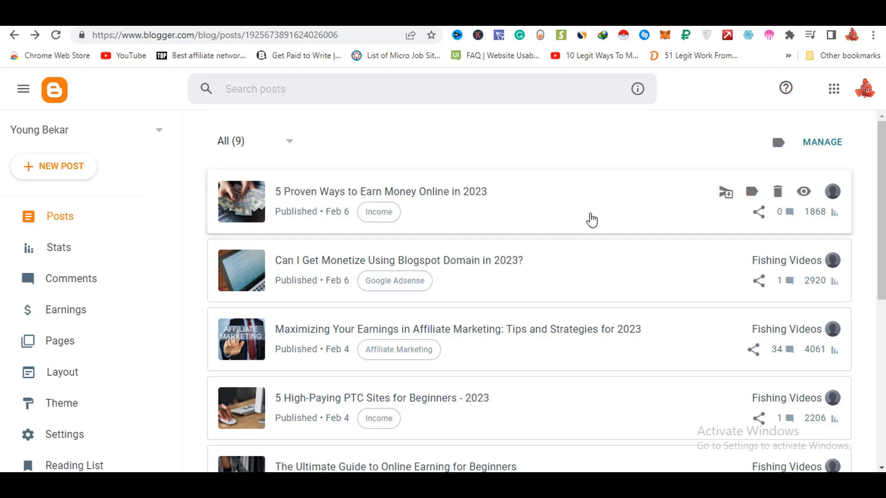
pyautogui.scroll(-3, 585, 223)
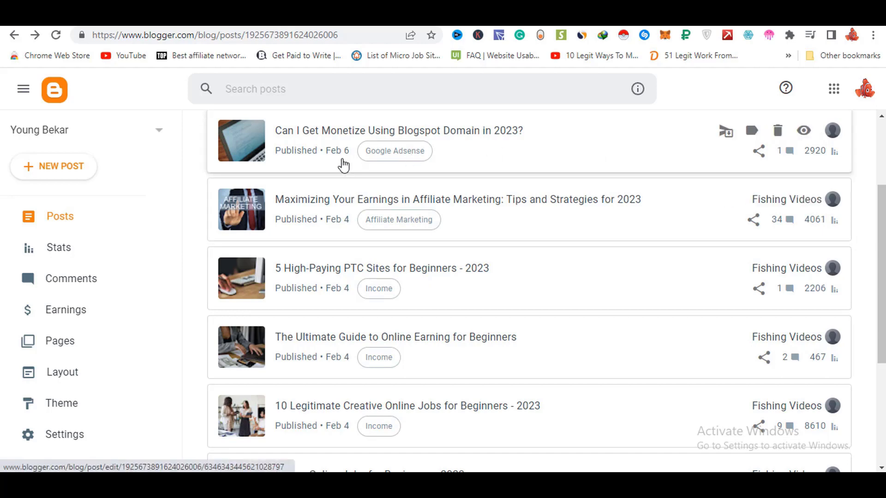
pyautogui.scroll(3, 344, 168)
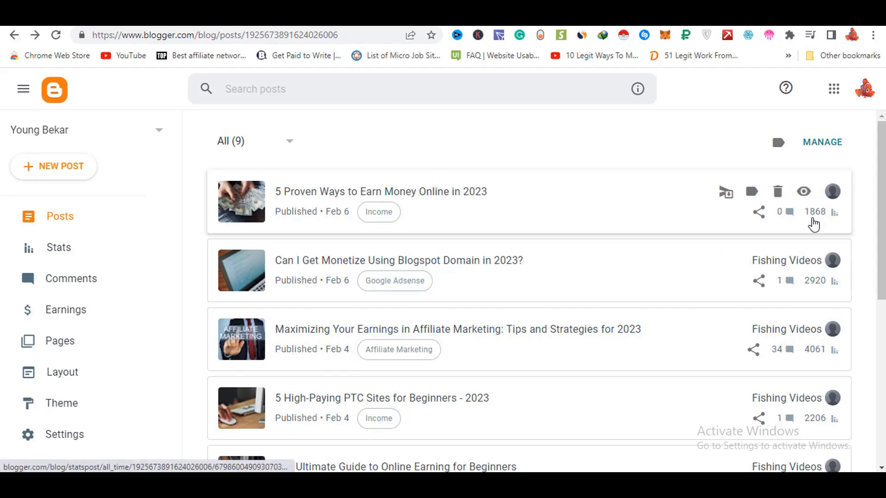
pyautogui.scroll(-3, 757, 297)
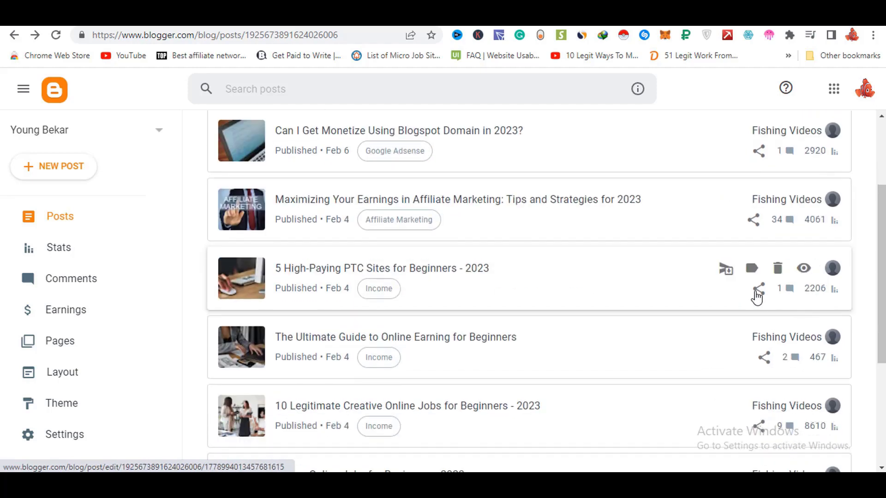
pyautogui.scroll(-4, 801, 221)
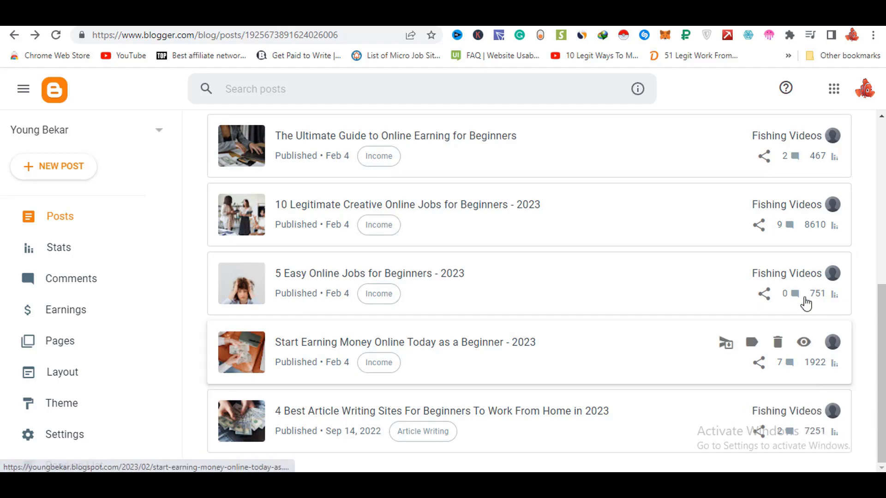
pyautogui.scroll(7, 815, 329)
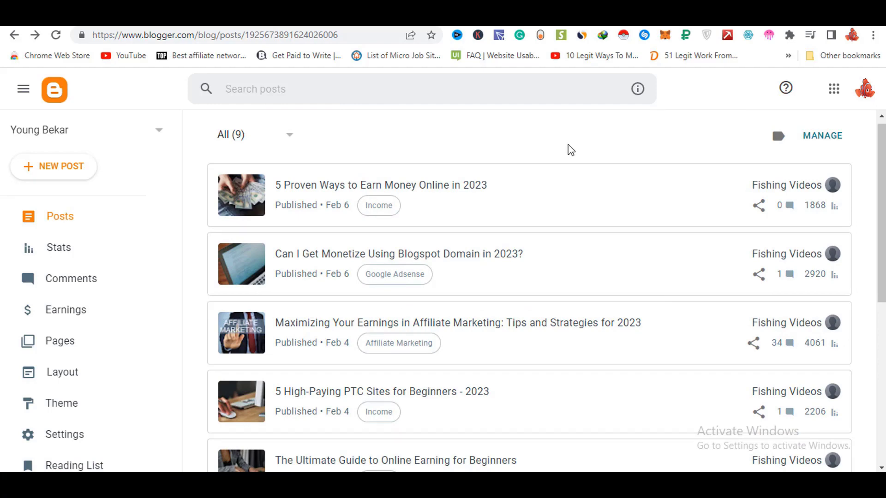
pyautogui.scroll(-7, 571, 150)
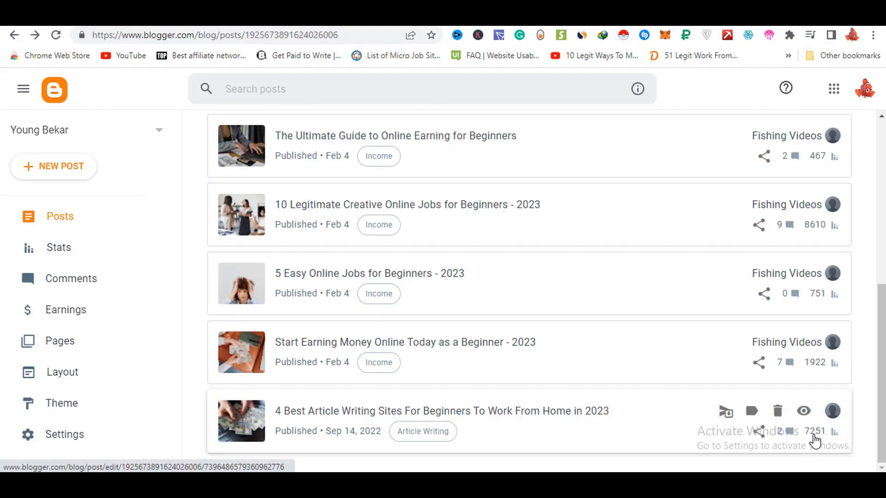
pyautogui.scroll(2, 815, 442)
pyautogui.scroll(6, 806, 301)
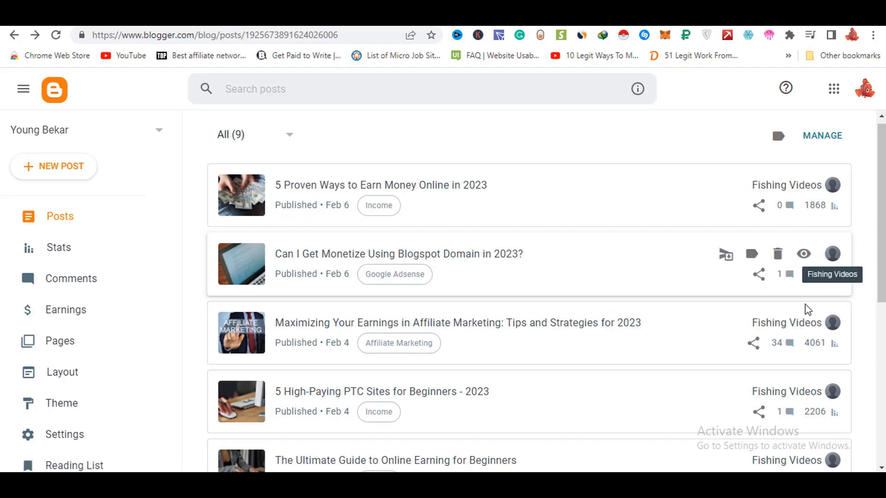
pyautogui.scroll(-7, 807, 342)
pyautogui.scroll(7, 635, 323)
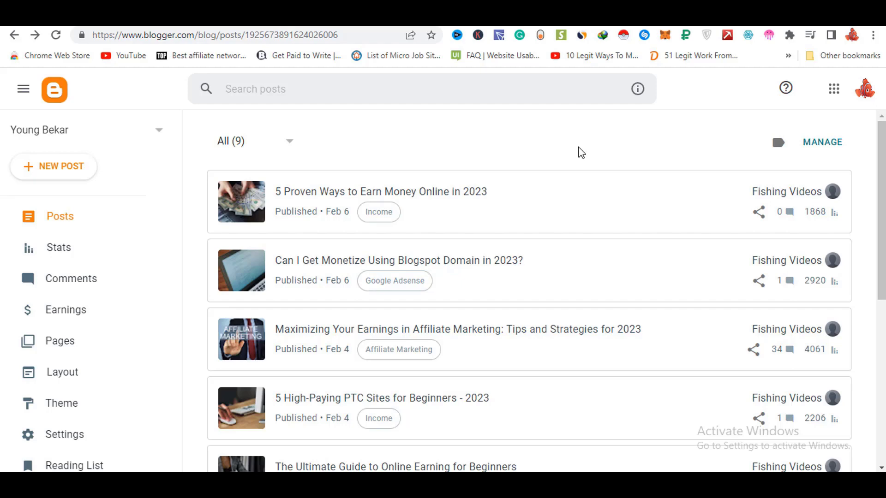
# View the Online Help 360 Facebook page, then enter "না" below the large ChatGPT question in the Word document.
pyautogui.click(614, 14)
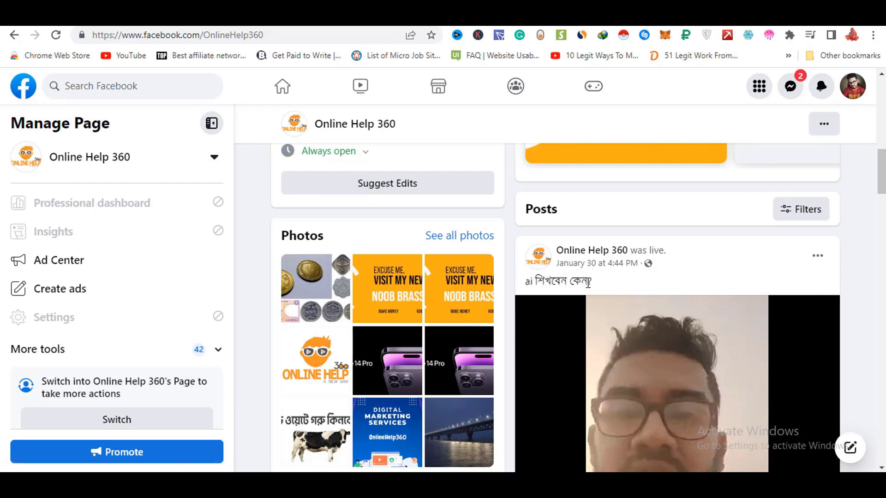
pyautogui.hotkey('ctrl', 'Tab')
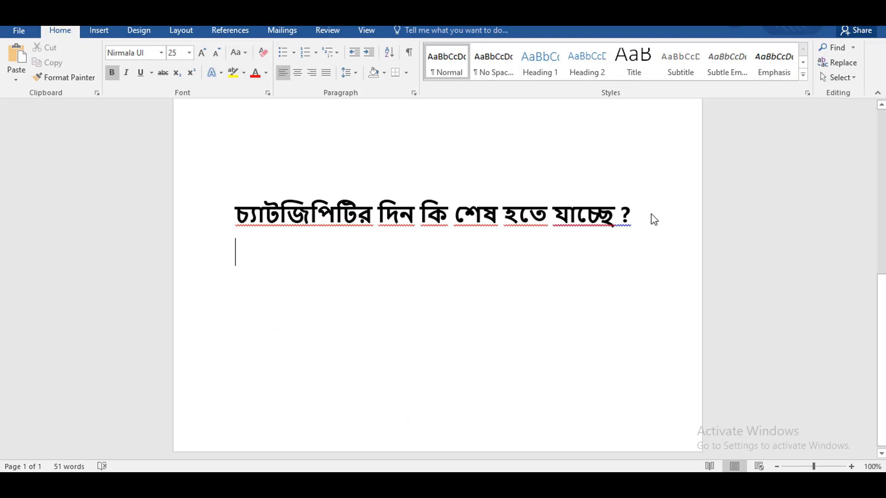
pyautogui.write('na')
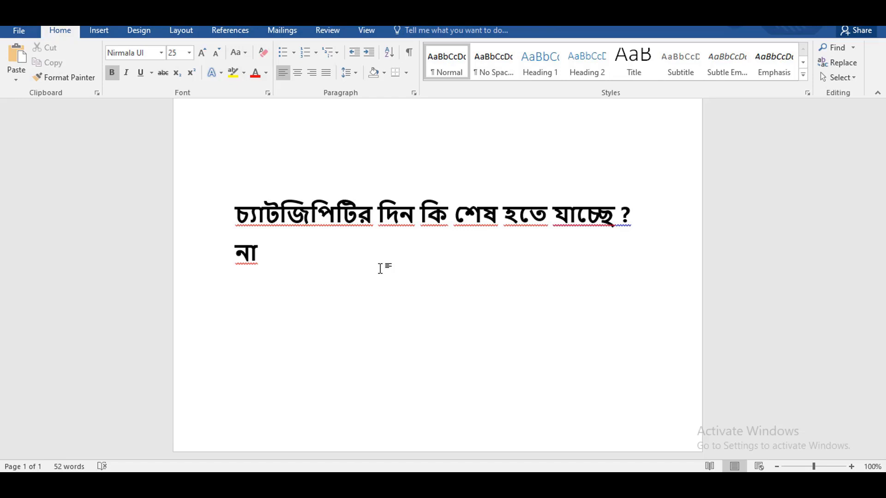
pyautogui.scroll(3, 381, 269)
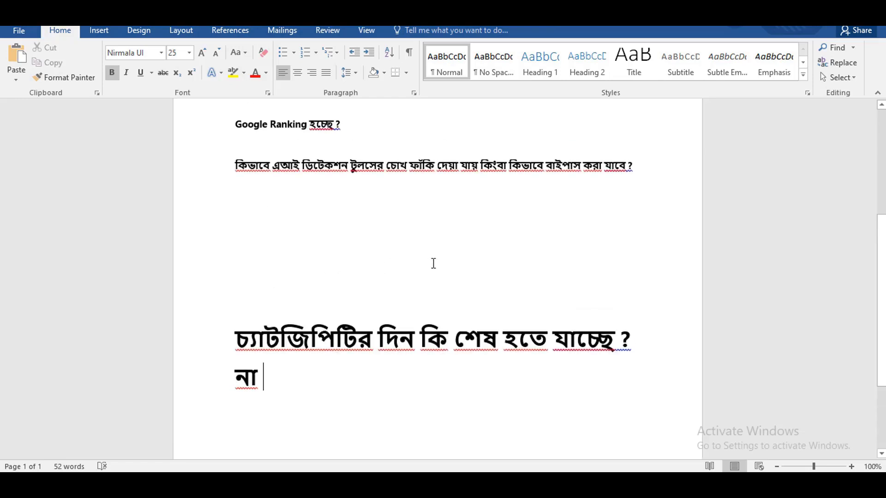
# Return to Chrome and open a new browser tab.
pyautogui.hotkey('alt', 'Tab')
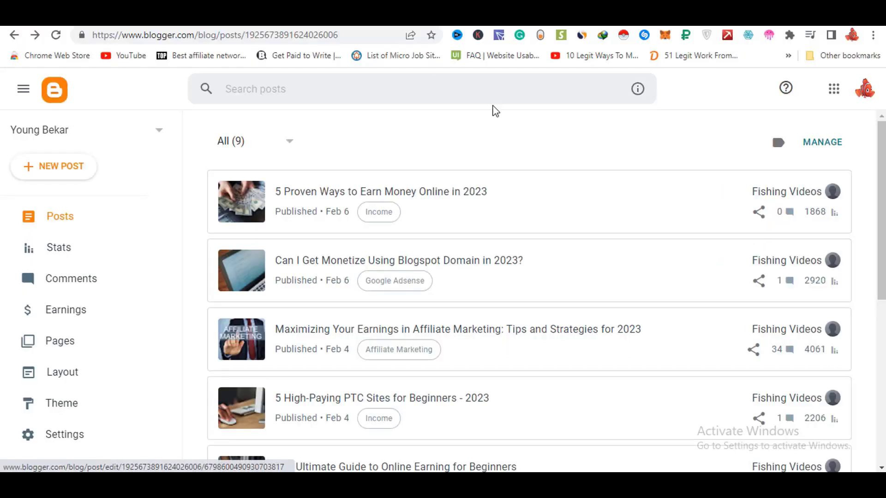
pyautogui.hotkey('ctrl', 'Tab')
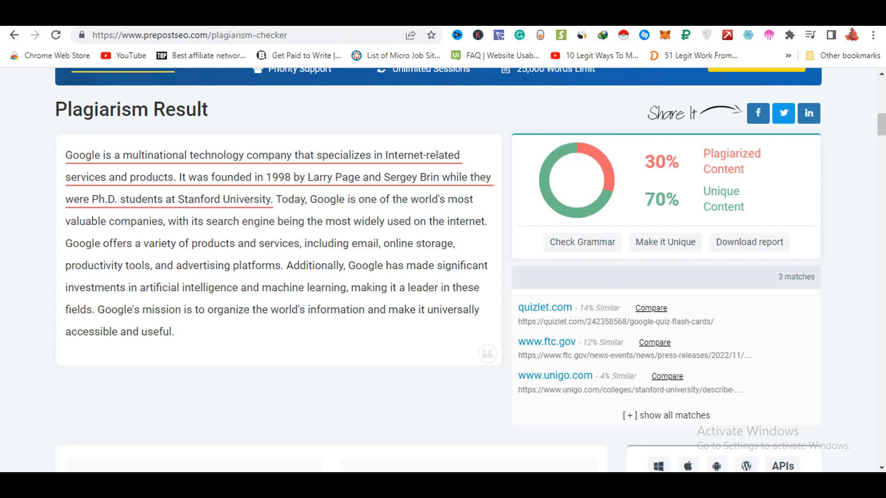
pyautogui.hotkey('ctrl', 't')
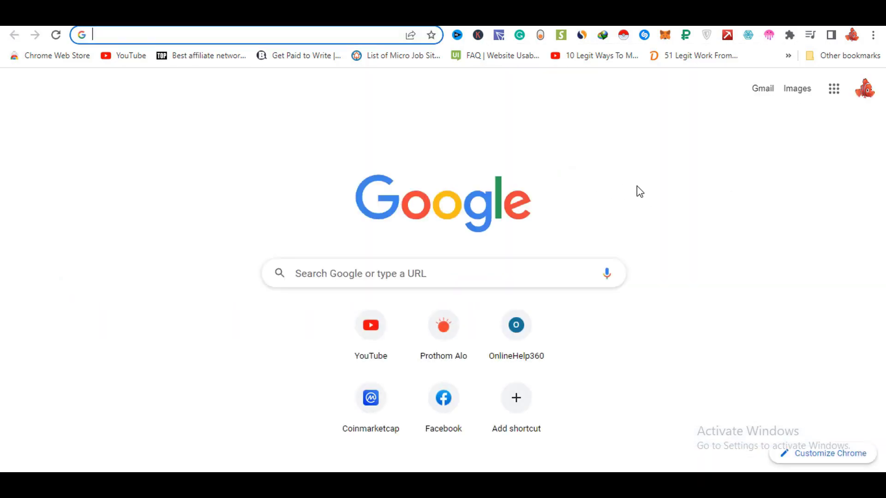